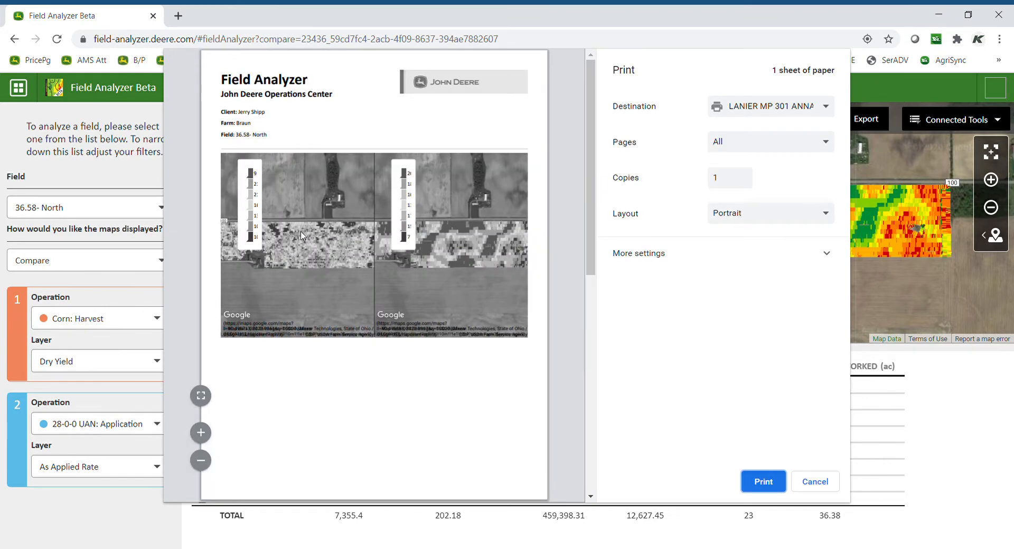
Preview the field report in color using the HP Officejet destination, check the table page, and leave without printing.
left_click(800, 111)
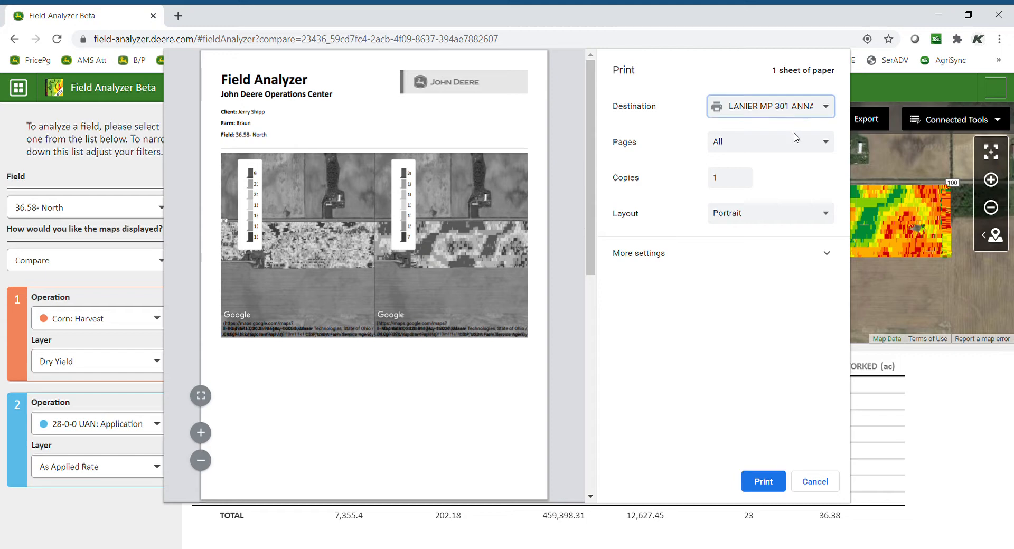
left_click(794, 133)
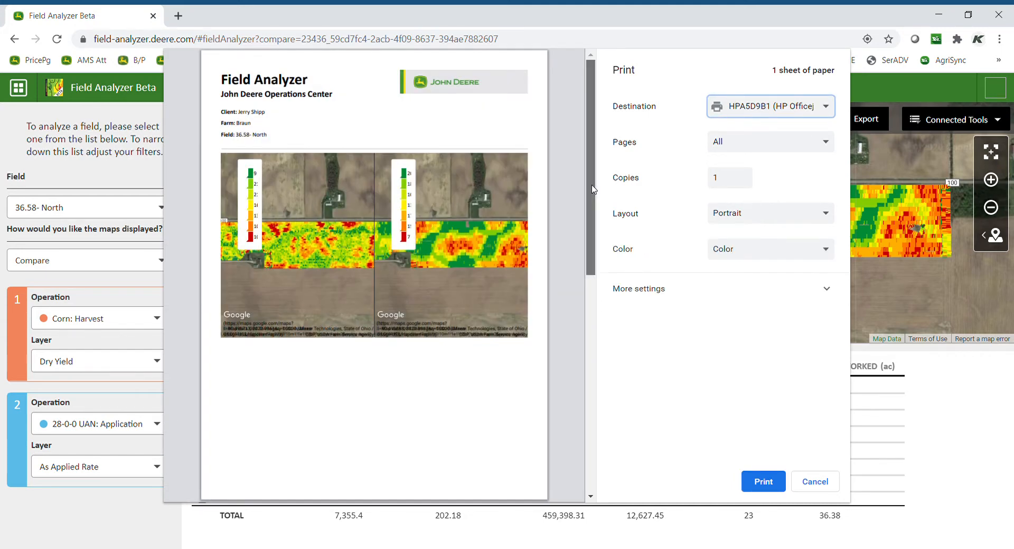
left_click_drag(591, 191, 611, 316)
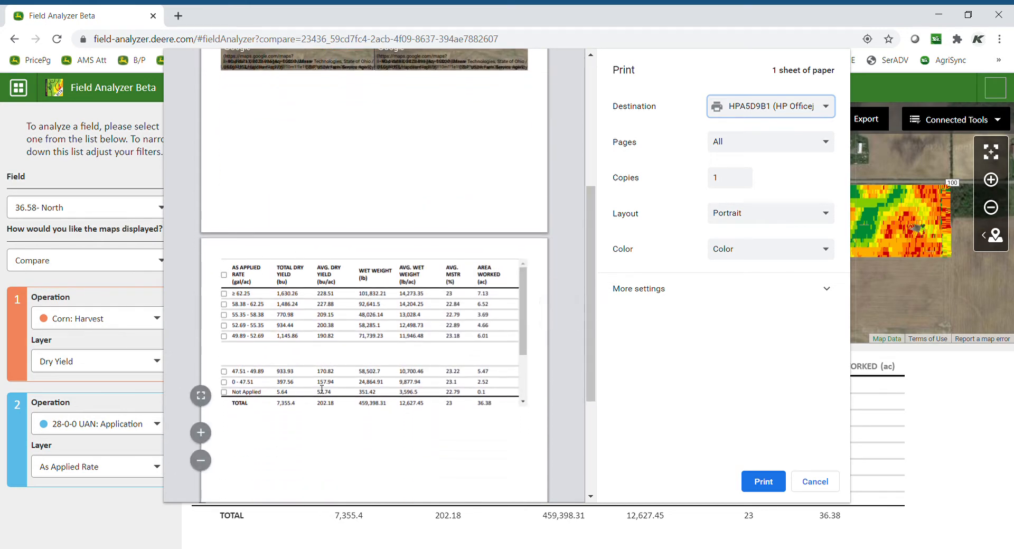
left_click(813, 481)
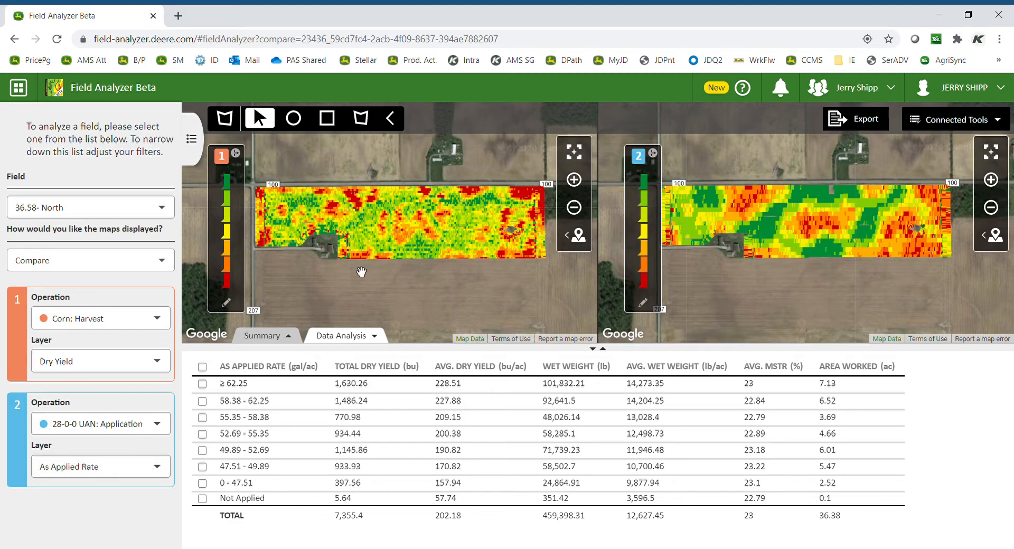
Review the summary data of the 2019 corn harvest and the 28-0-0 UAN application, including average dry yield and varieties.
left_click(273, 339)
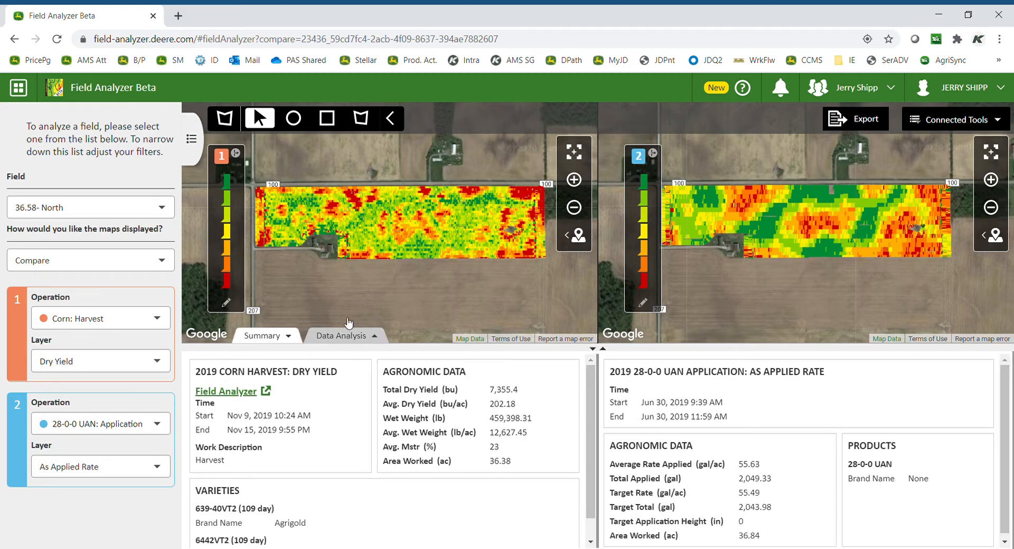
scroll(1003, 412, "down", 1)
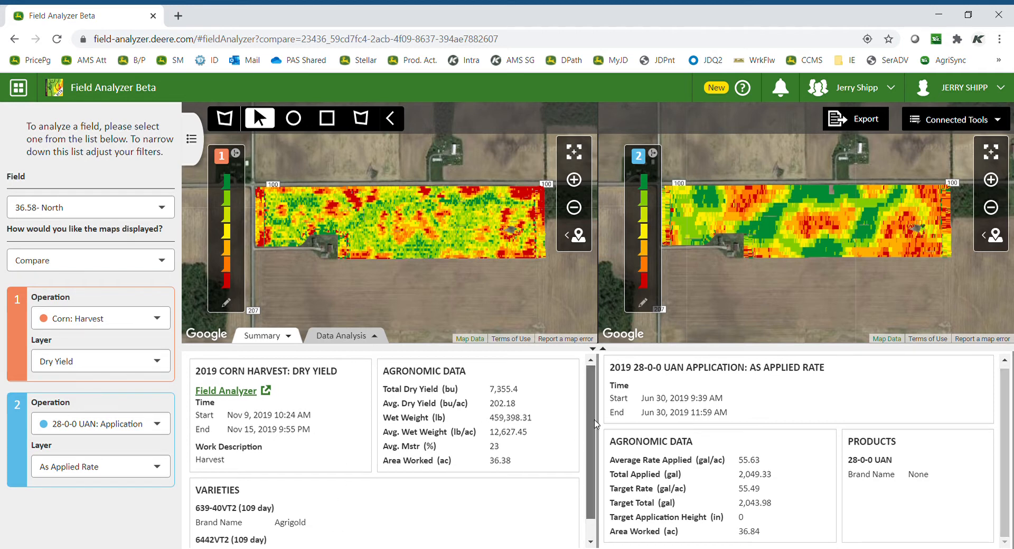
scroll(585, 429, "down", 1)
left_click_drag(397, 389, 468, 382)
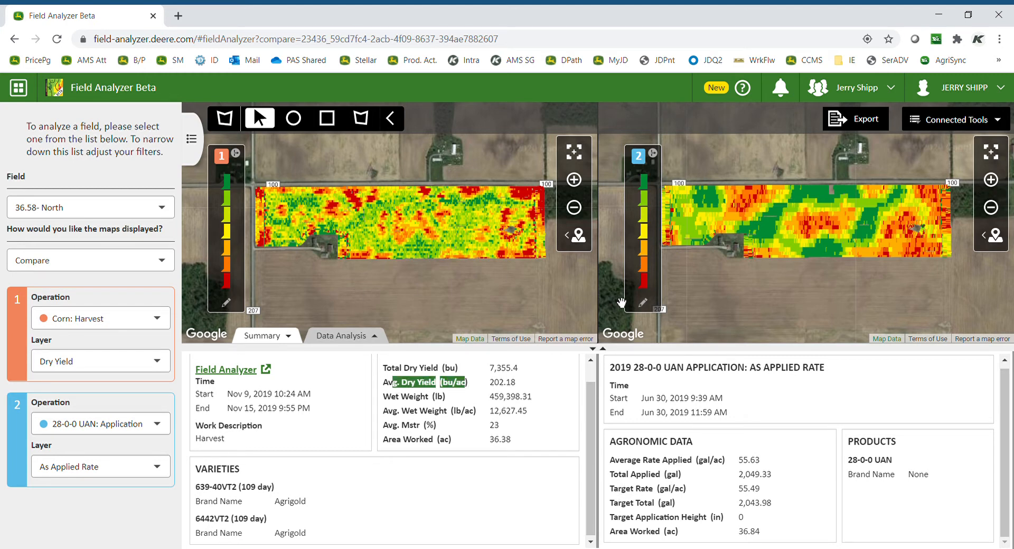
left_click(411, 494)
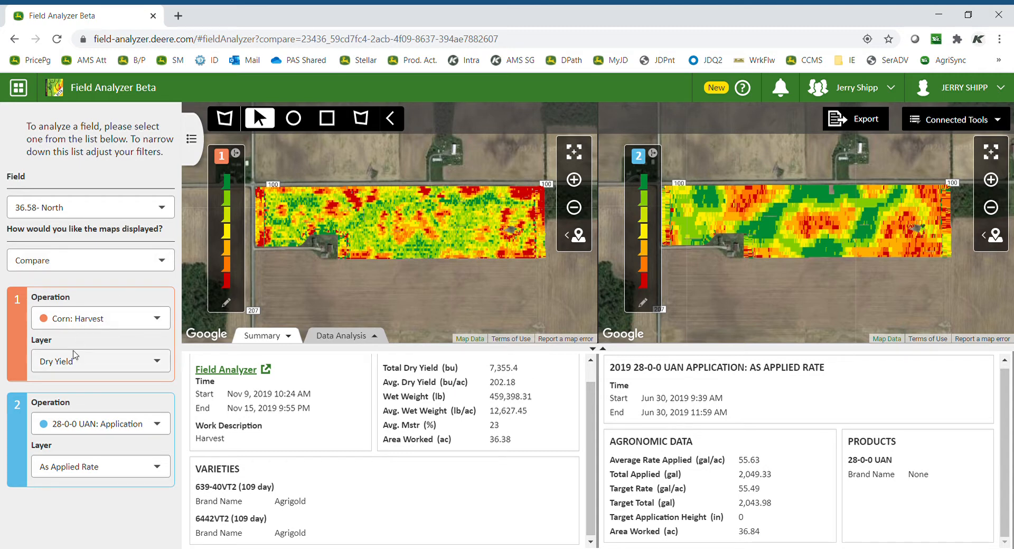
Set the second map to the Nov 9, 2019 Corn: Harvest operation with the Varieties layer.
left_click(74, 425)
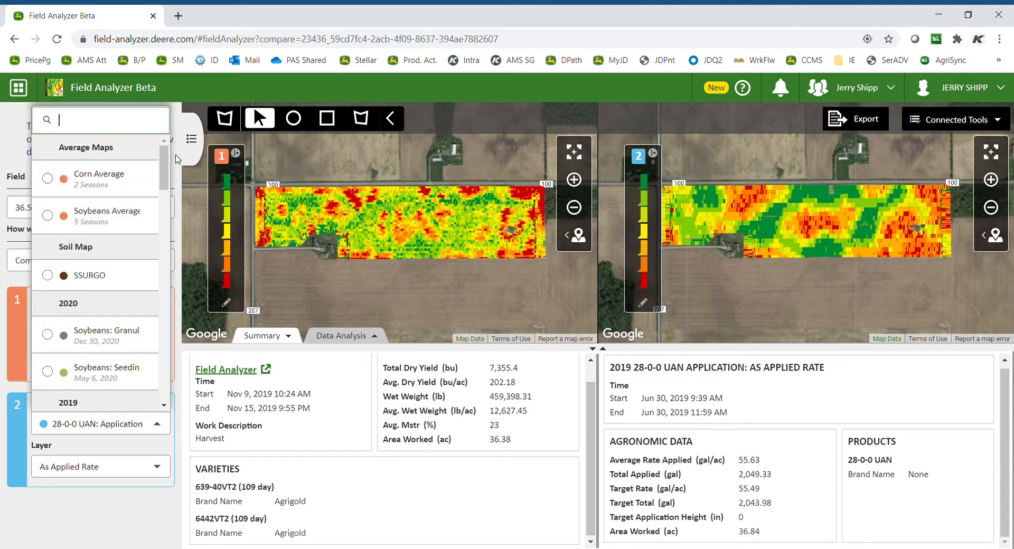
scroll(103, 287, "down", 4)
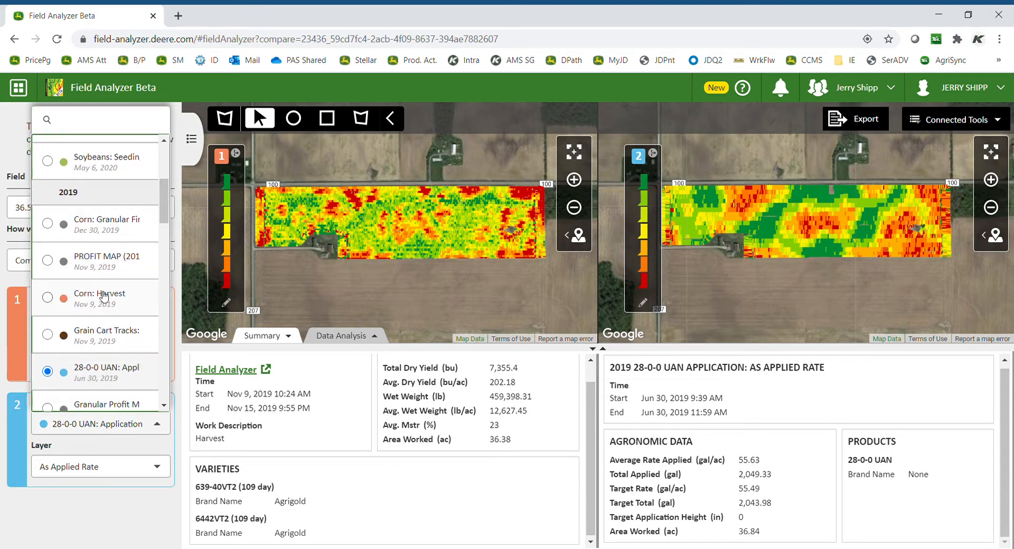
left_click(100, 296)
left_click(77, 470)
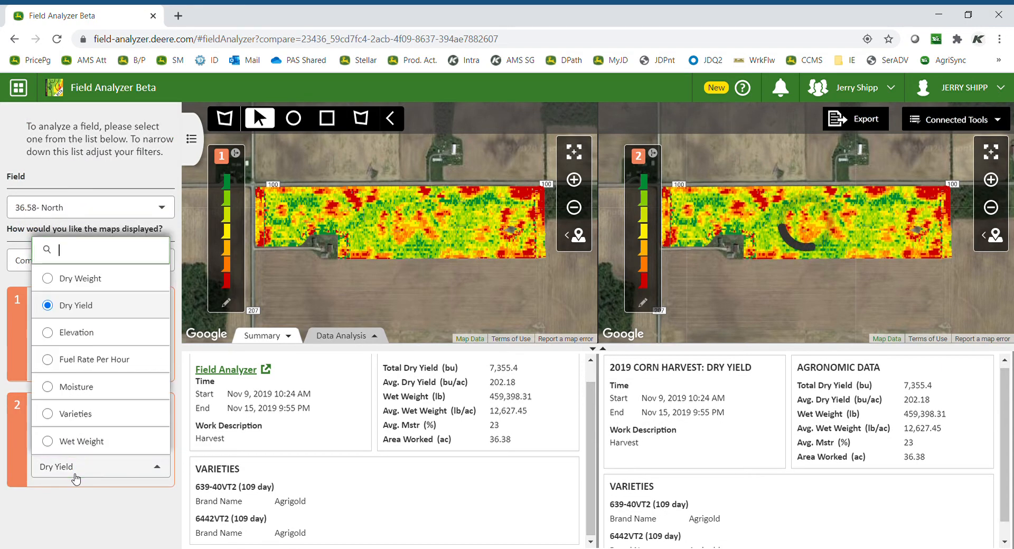
left_click(79, 415)
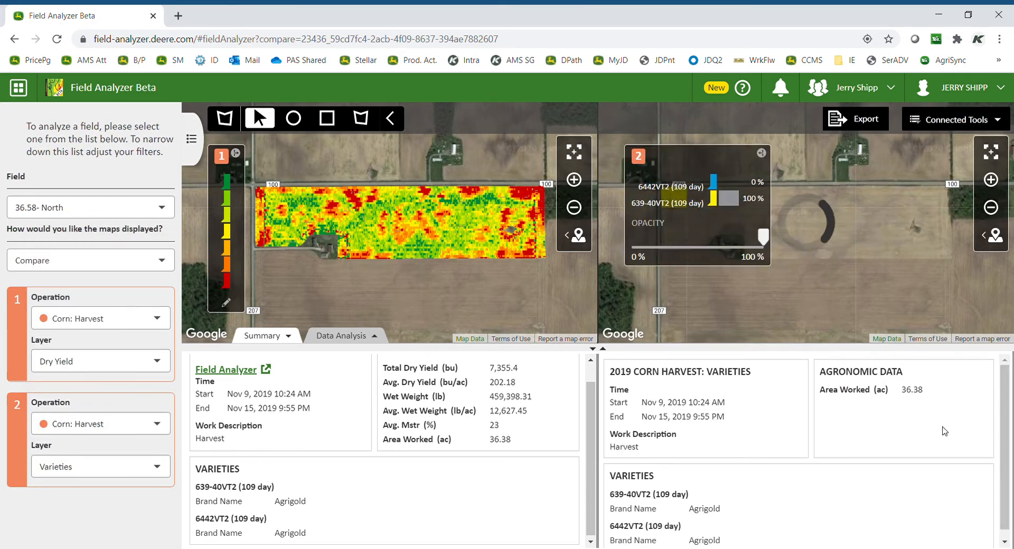
Examine the 2019 varieties map with its summary and legend, leaving the legend collapsed.
left_click(762, 153)
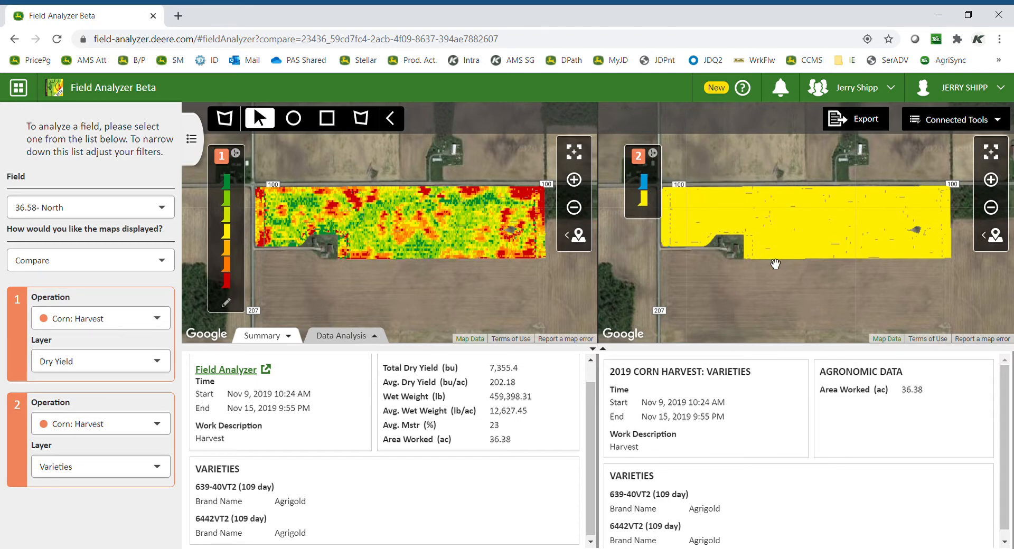
scroll(1005, 428, "down", 1)
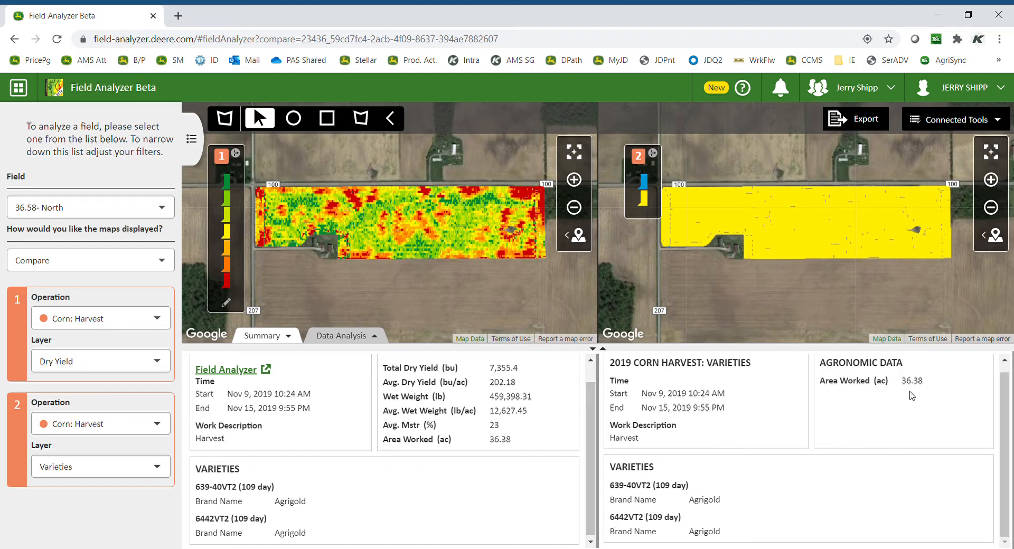
left_click(654, 156)
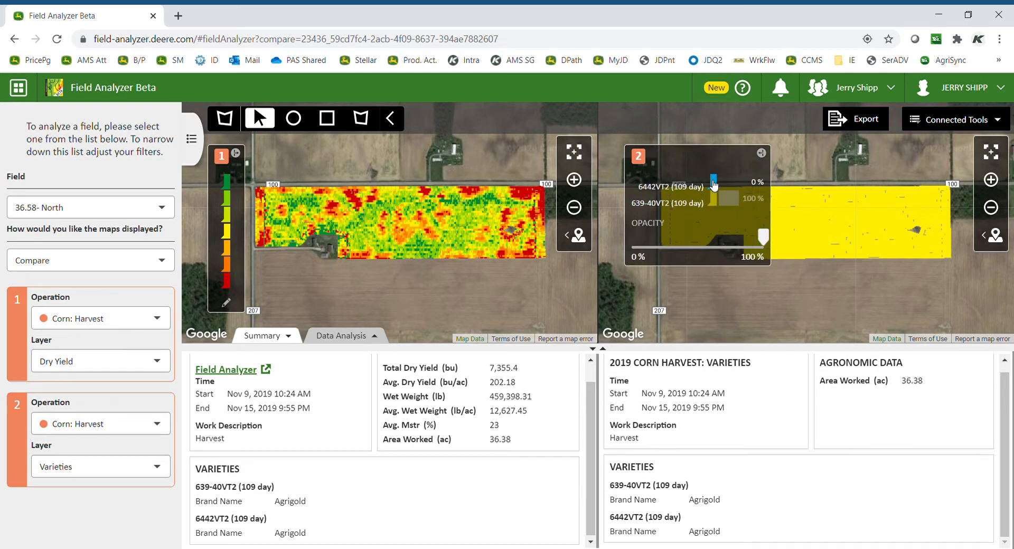
left_click(761, 153)
Set the operation of both maps to the 2016 Corn: Harvest.
left_click(107, 319)
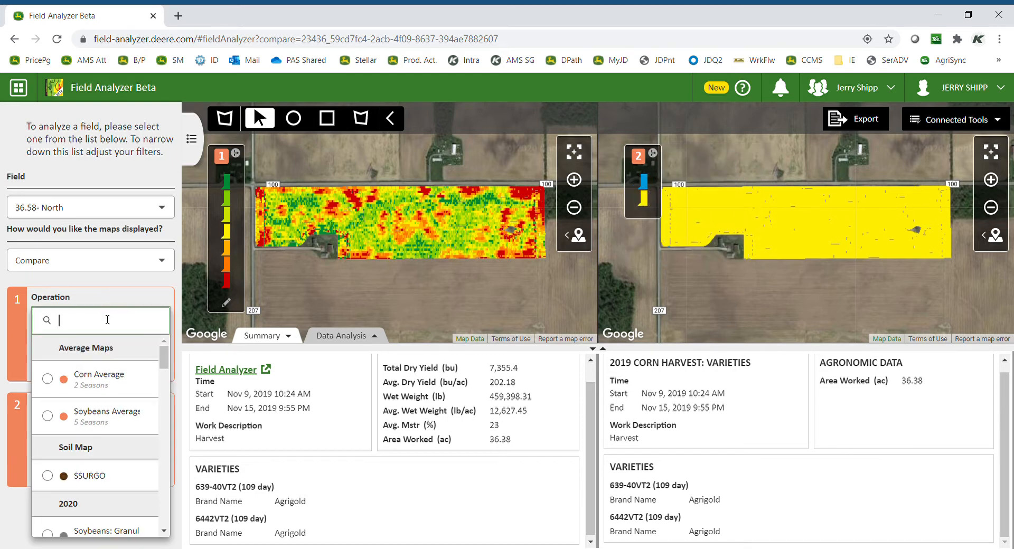
left_click_drag(164, 358, 186, 483)
left_click(106, 415)
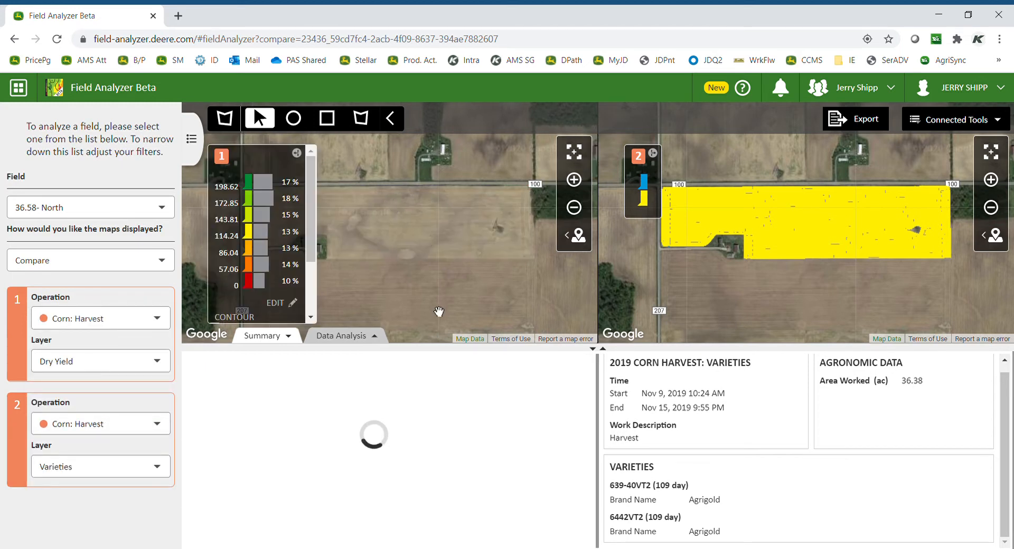
left_click(111, 423)
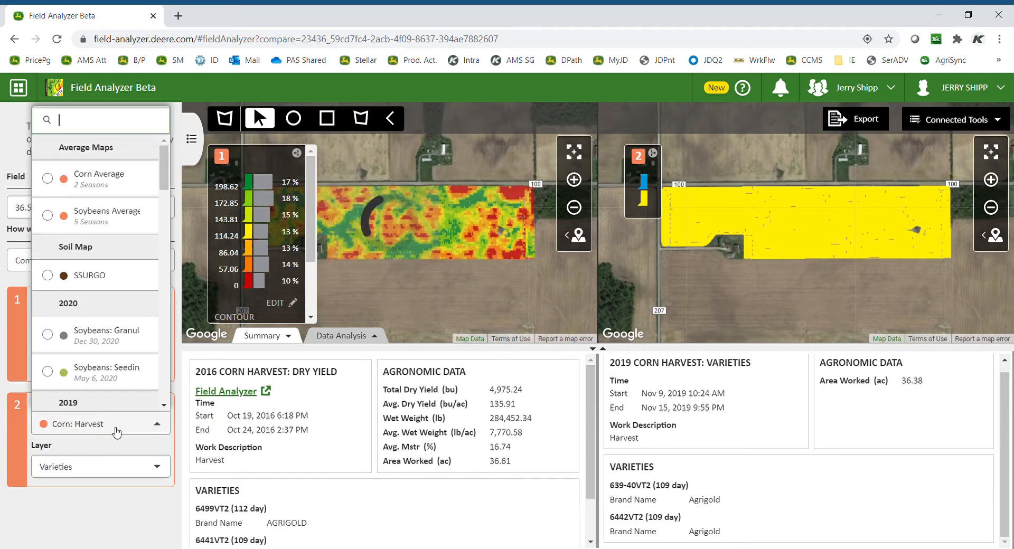
left_click_drag(161, 187, 188, 349)
left_click(120, 324)
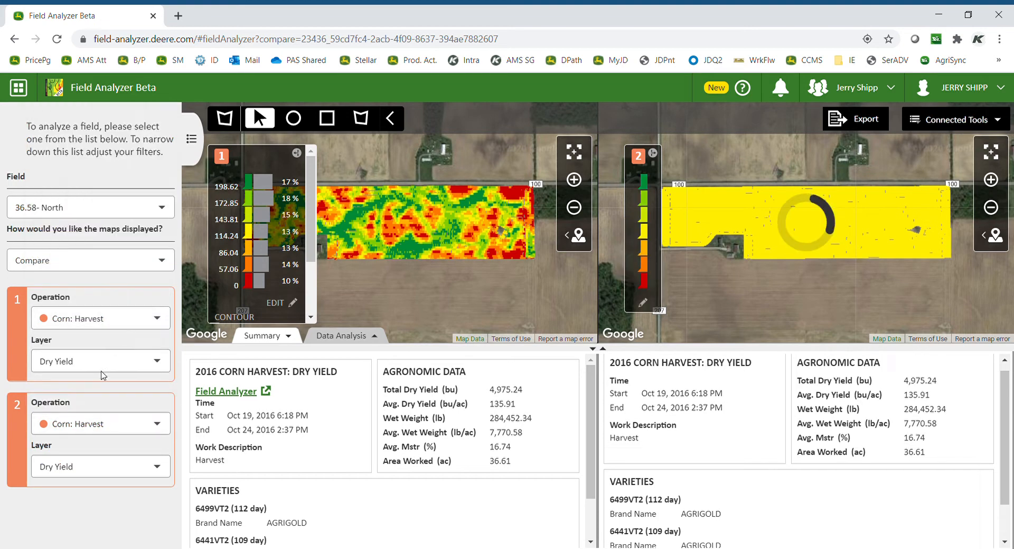
Display the Varieties layer on the second map and open the data analysis comparing 2016 corn yield by variety.
left_click(95, 471)
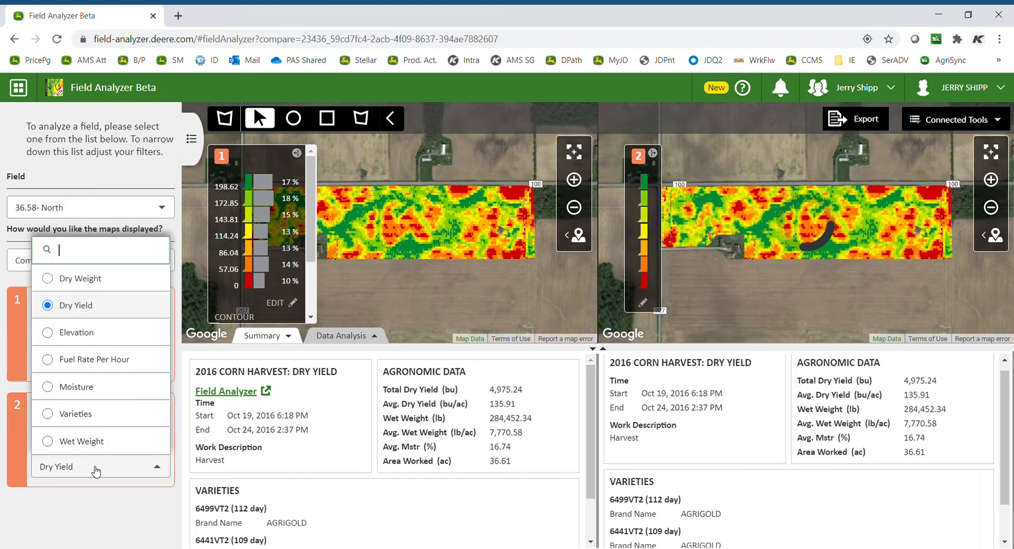
left_click(79, 415)
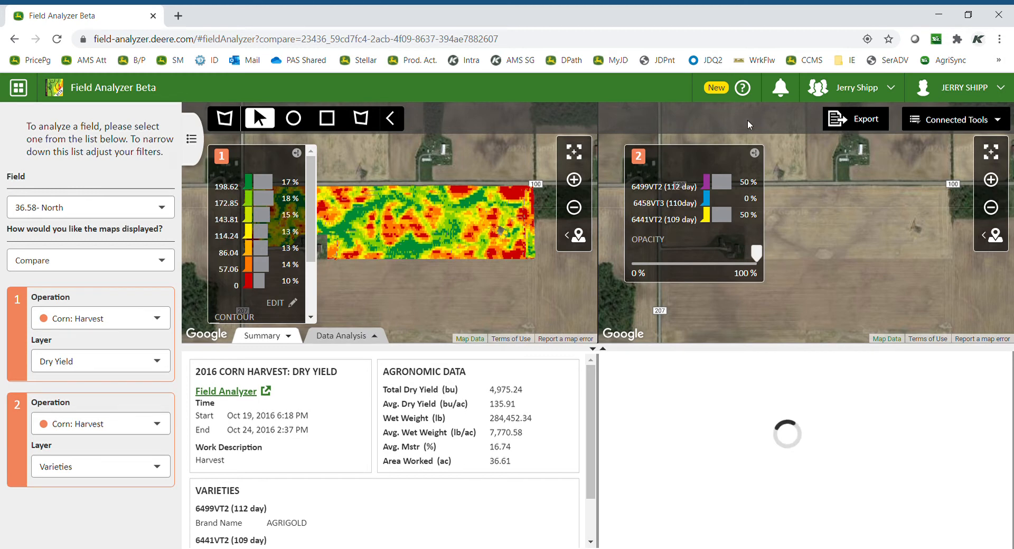
left_click(659, 187)
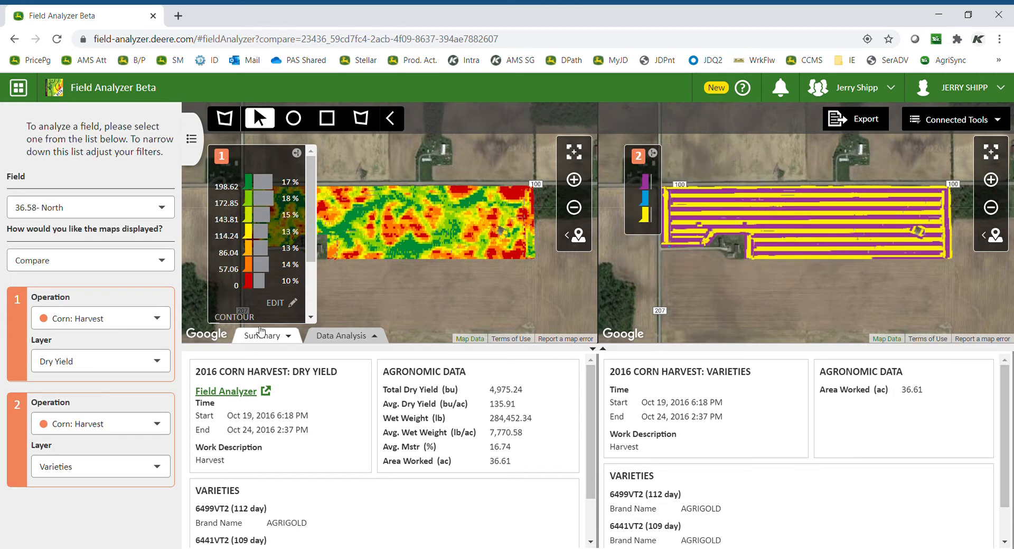
left_click(357, 336)
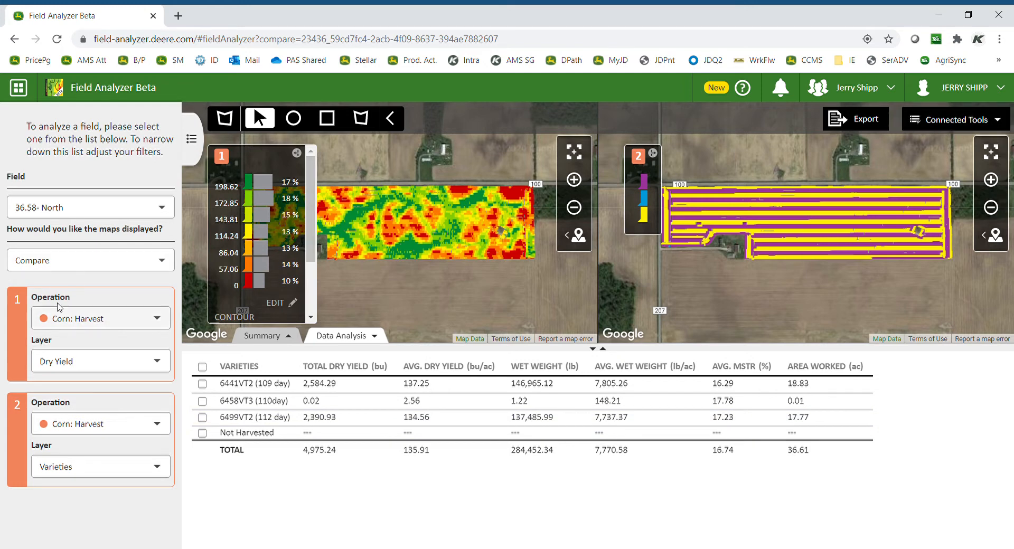
Compare the Sep 23, 2018 Soybeans: Harvest on the first map with the May 9, 2018 Soybeans: Seeding on the second.
left_click(62, 324)
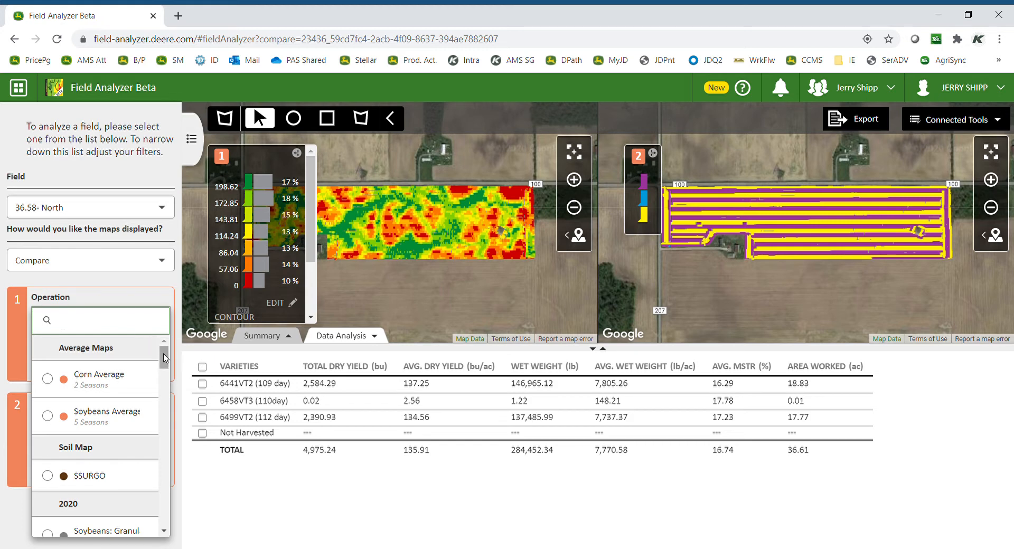
left_click_drag(167, 359, 169, 431)
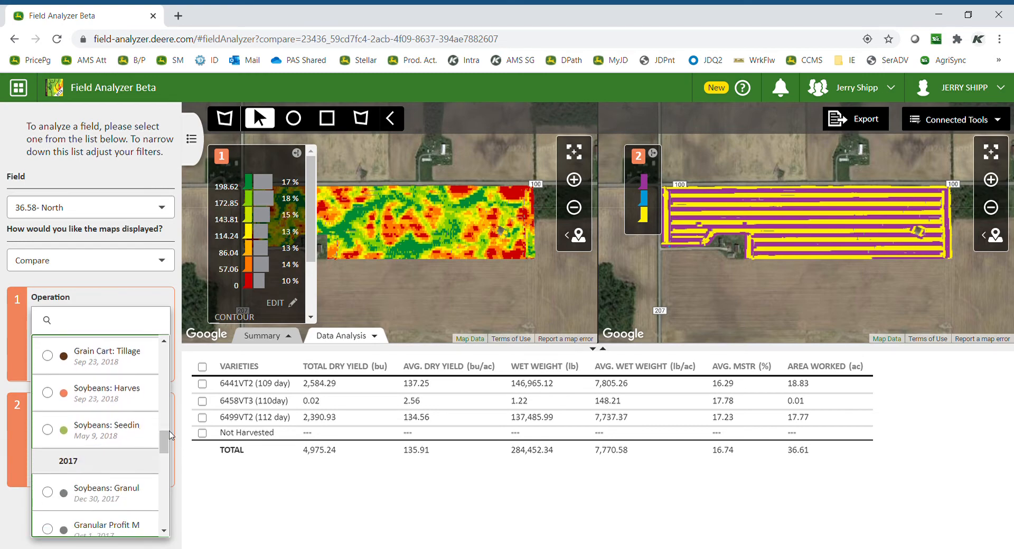
left_click(115, 398)
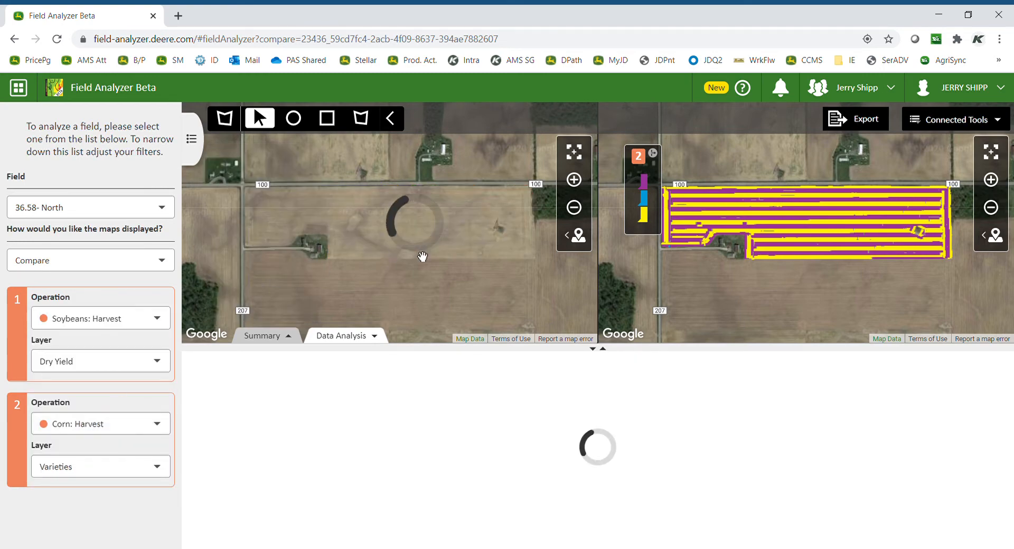
left_click(82, 432)
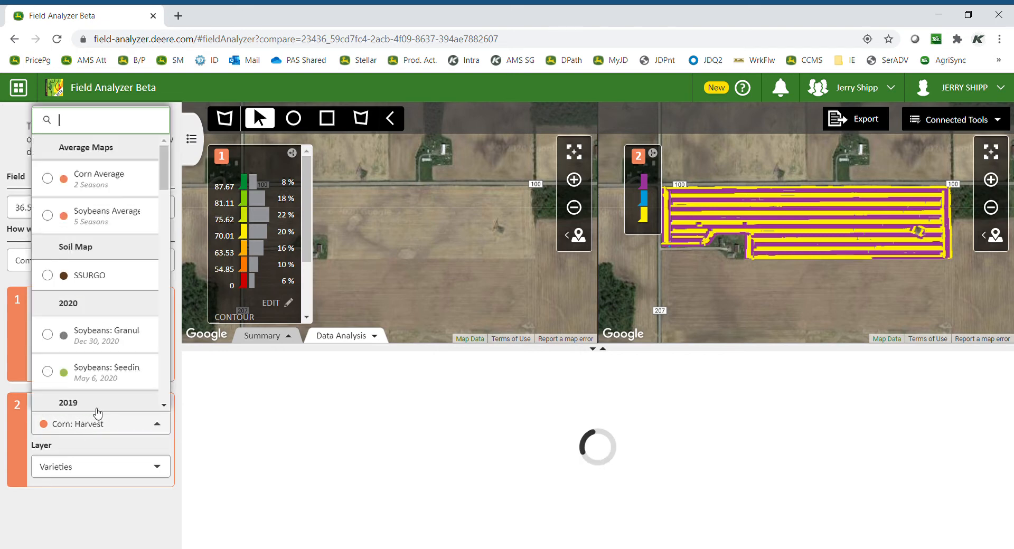
left_click_drag(165, 161, 179, 265)
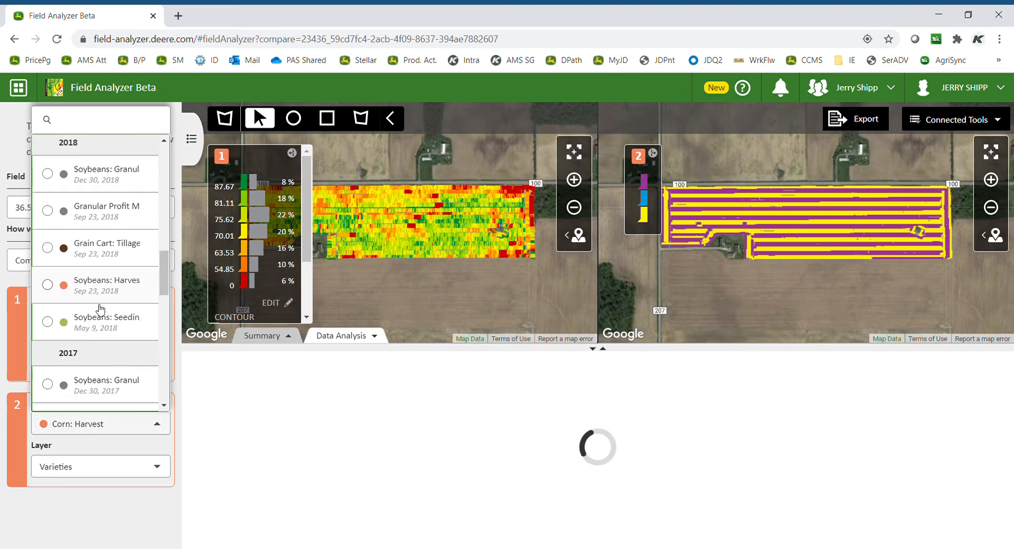
left_click(100, 322)
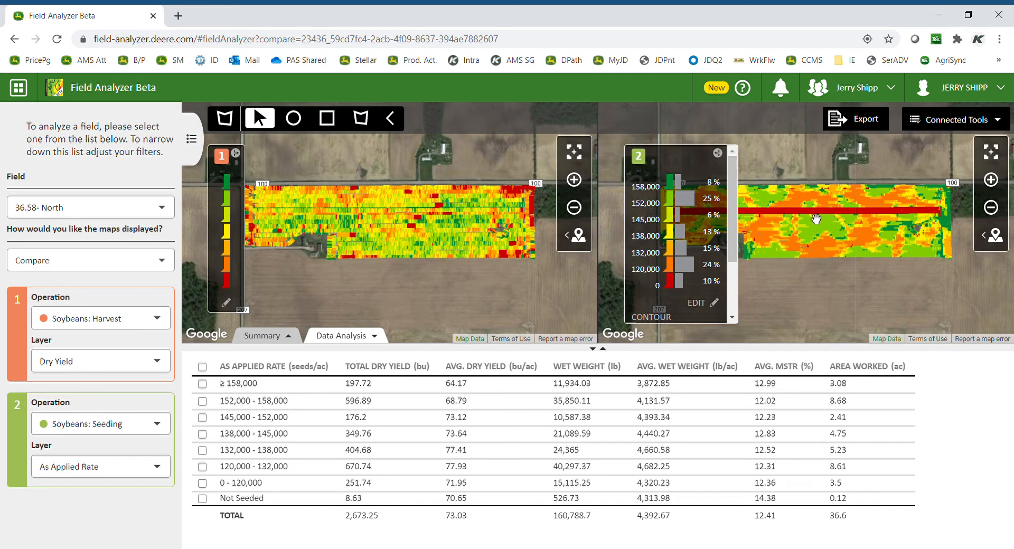
Isolate the 0 to 120,000 seeds/ac range on the seeding map, restore all ranges, and collapse its legend.
left_click(675, 289)
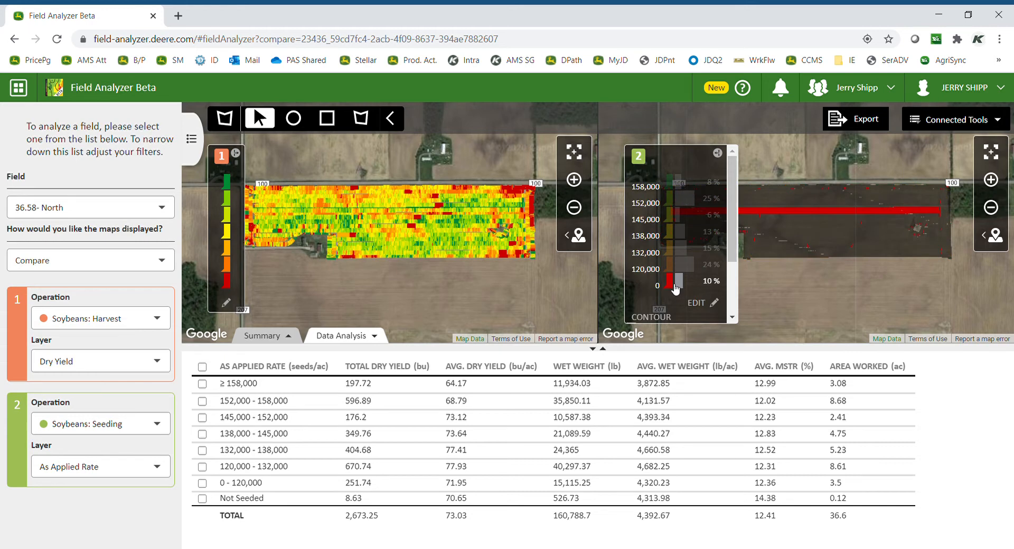
left_click(718, 157)
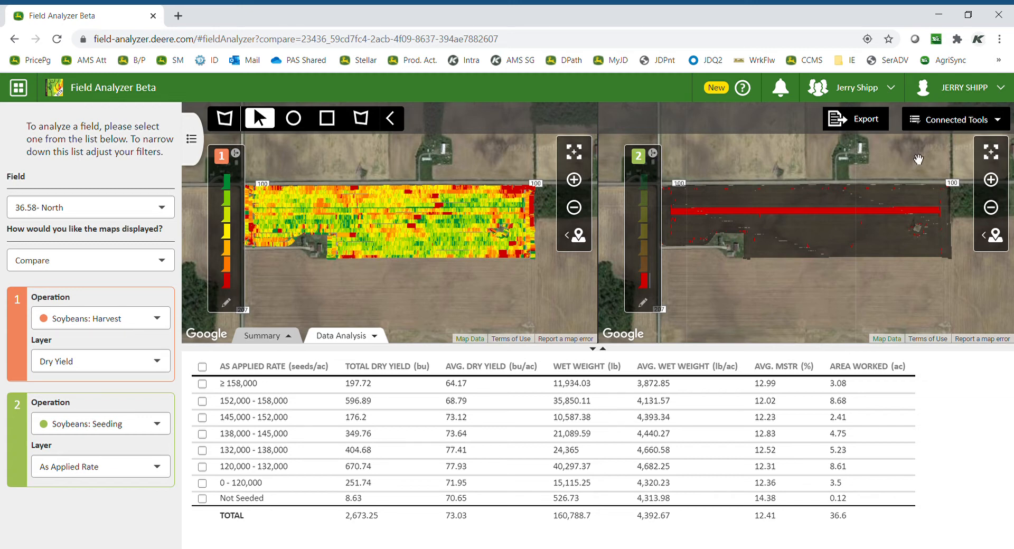
left_click(656, 154)
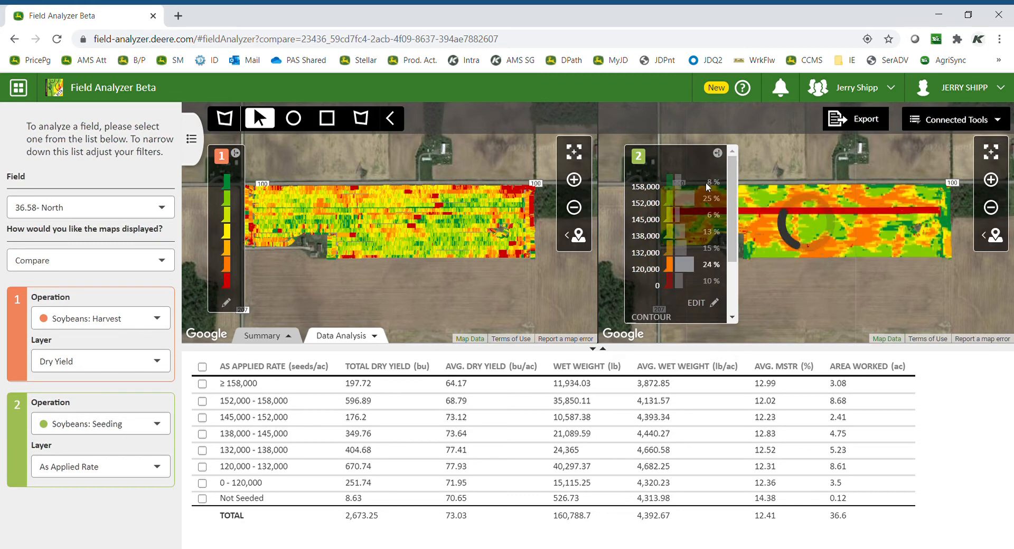
left_click(717, 153)
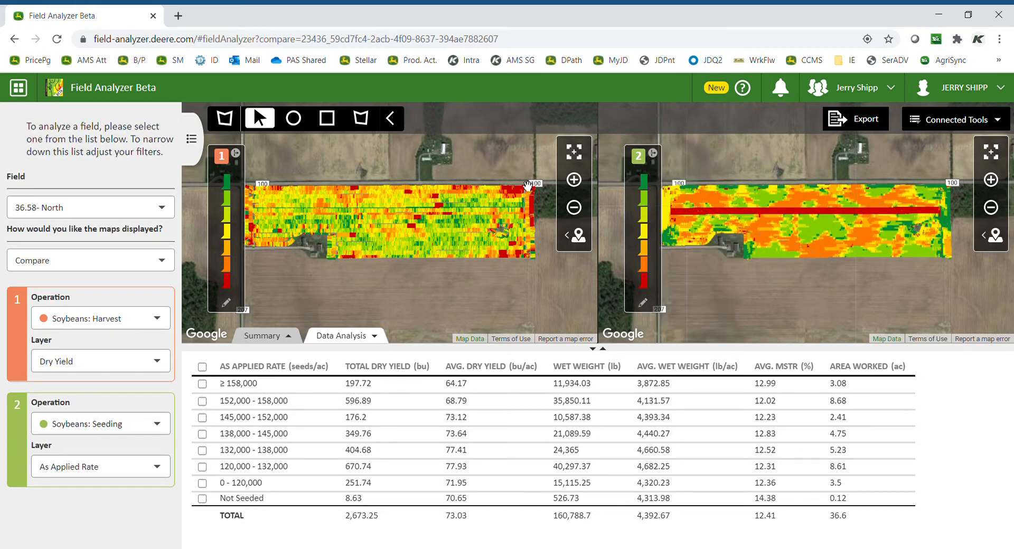
Hide and reopen the data analysis table to read the yield for the 0 - 120,000 seeds/ac rate.
left_click(349, 337)
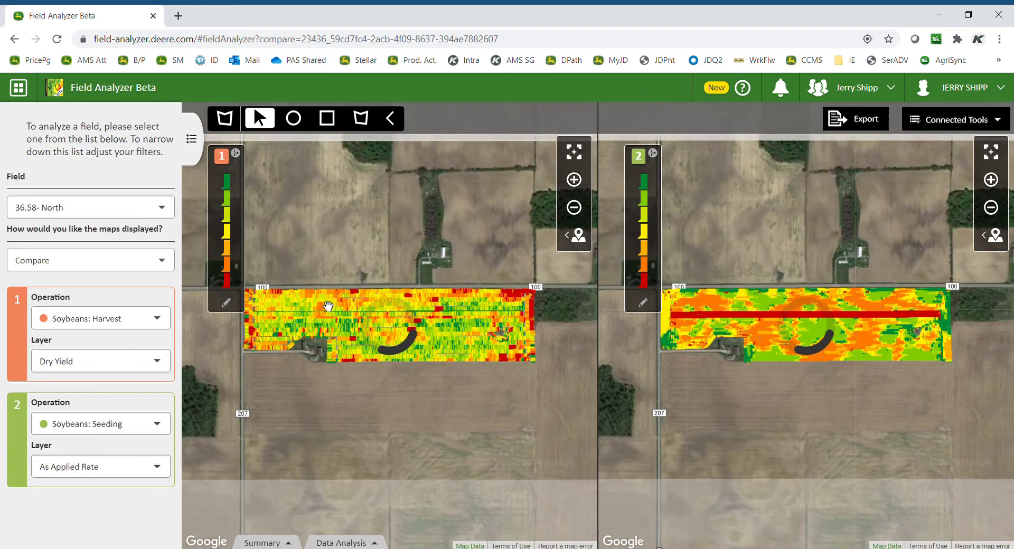
left_click(344, 542)
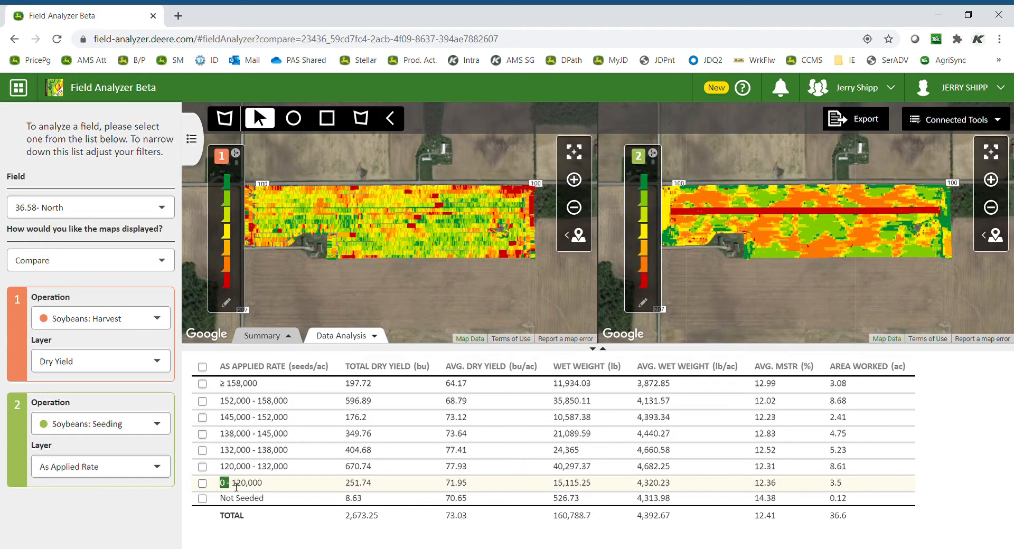
Isolate the 0 - 120,000 seeds/ac rate on both maps, check its average dry yield, and restore all rates.
left_click_drag(236, 486, 265, 486)
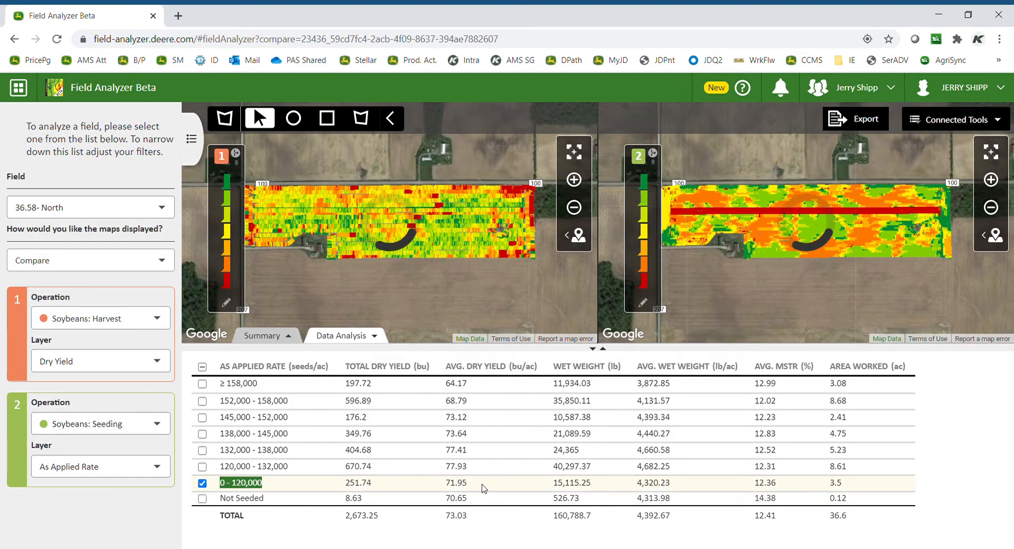
left_click_drag(446, 484, 464, 484)
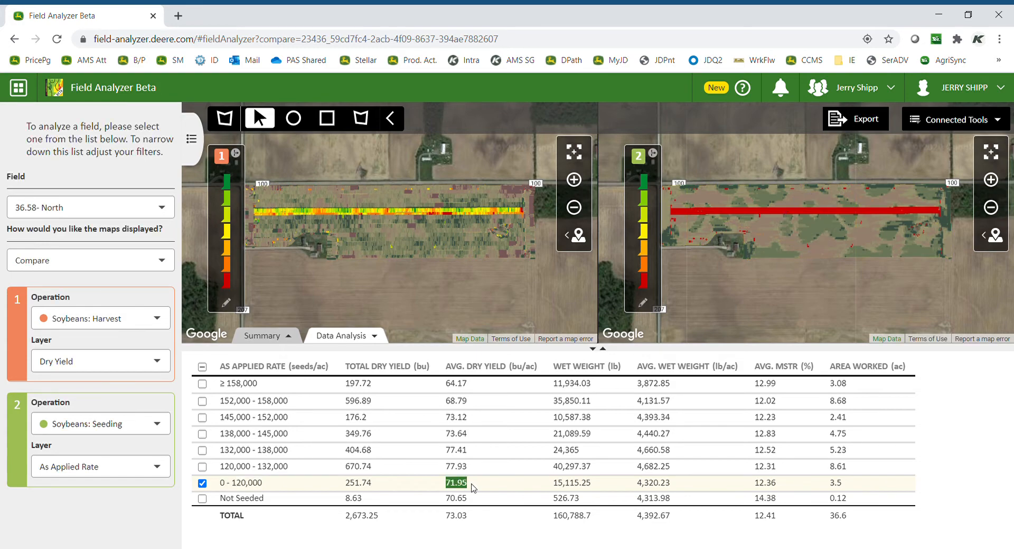
left_click(202, 483)
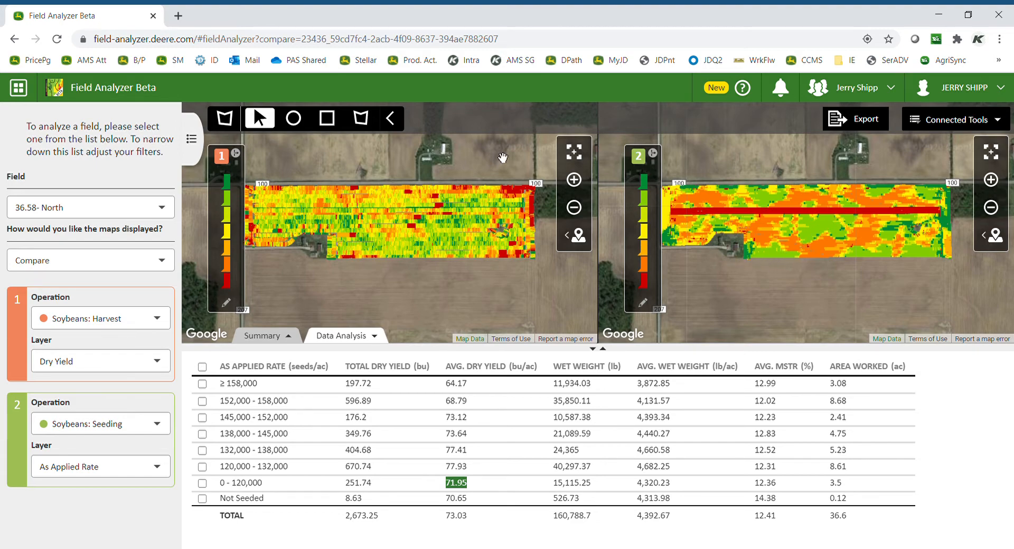
Start a polygon selection on the harvest map at the west end of the harvest pass within the low-rate seeding strip.
left_click(366, 123)
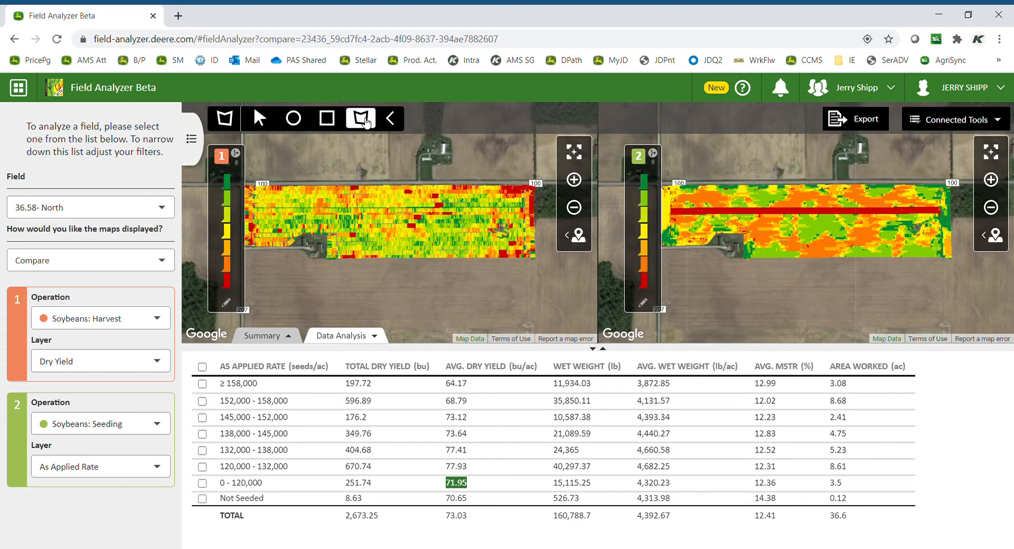
left_click(990, 180)
left_click(991, 180)
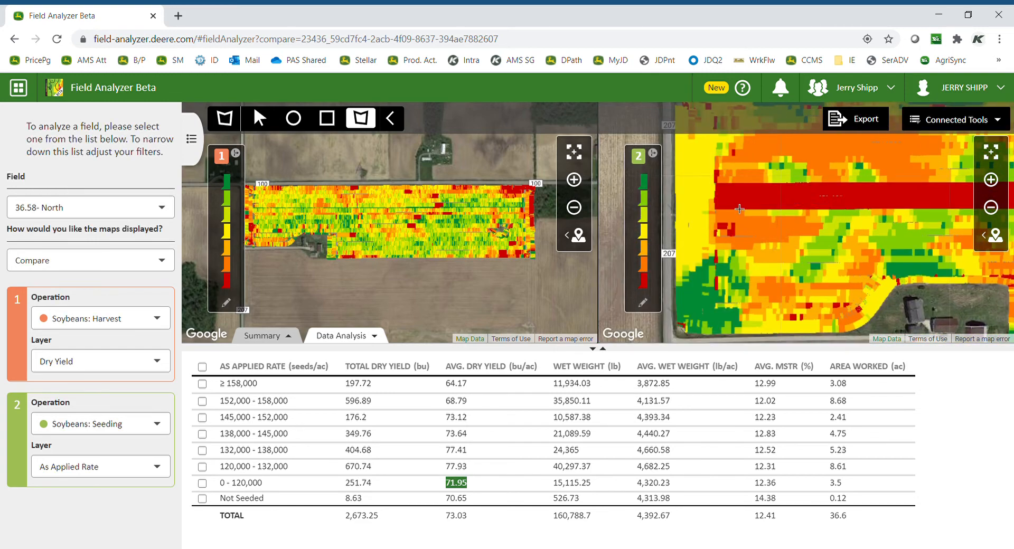
left_click(574, 181)
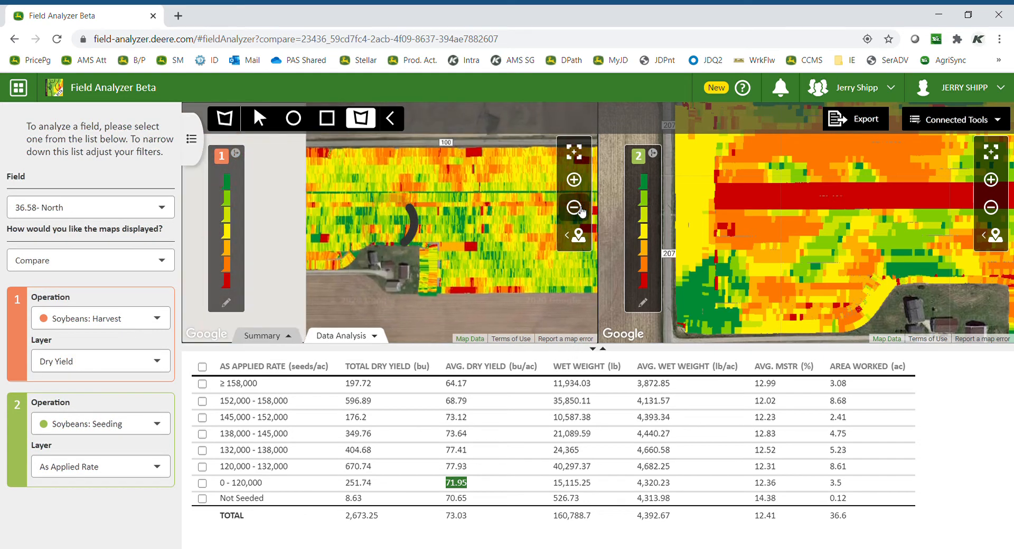
left_click(576, 181)
left_click_drag(362, 190, 597, 214)
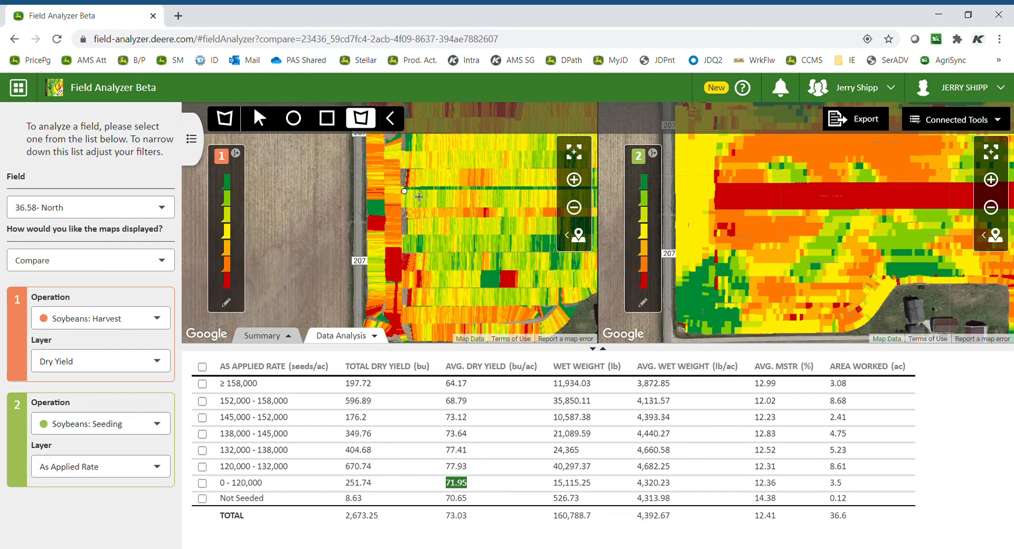
left_click(403, 191)
Complete the narrow polygon along the harvest pass, adding corners at its east end and closing it at the west starting point.
left_click(580, 215)
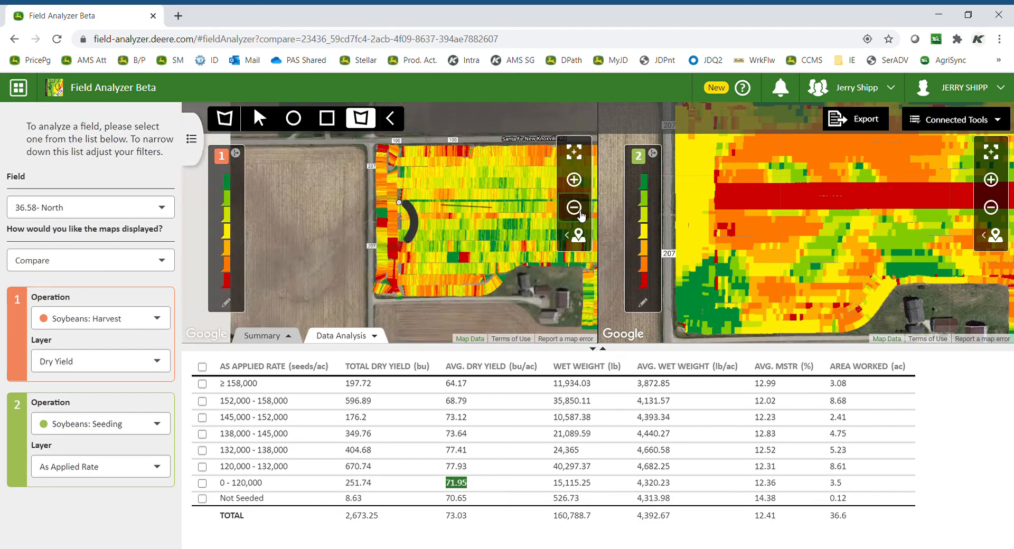
left_click_drag(489, 238, 195, 183)
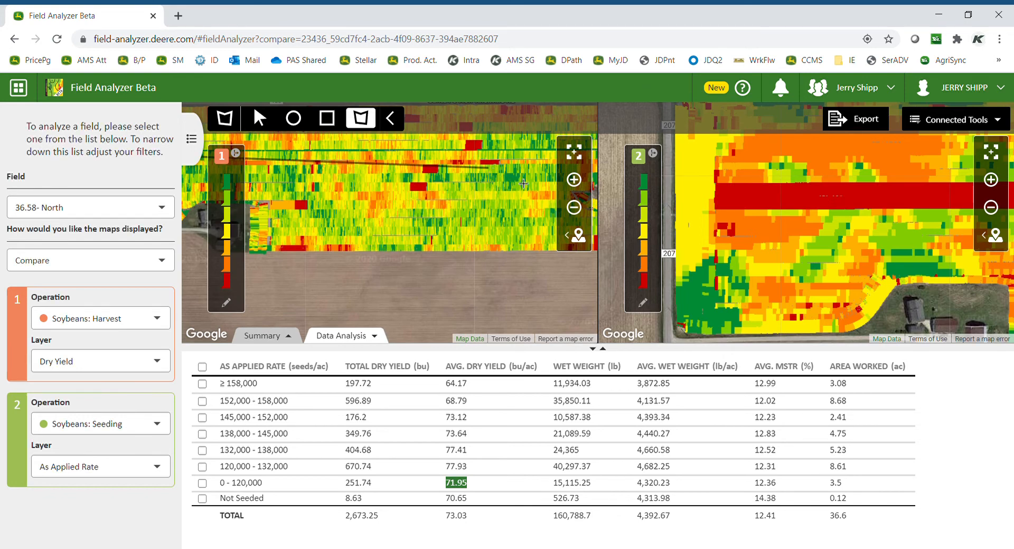
left_click_drag(548, 180, 395, 186)
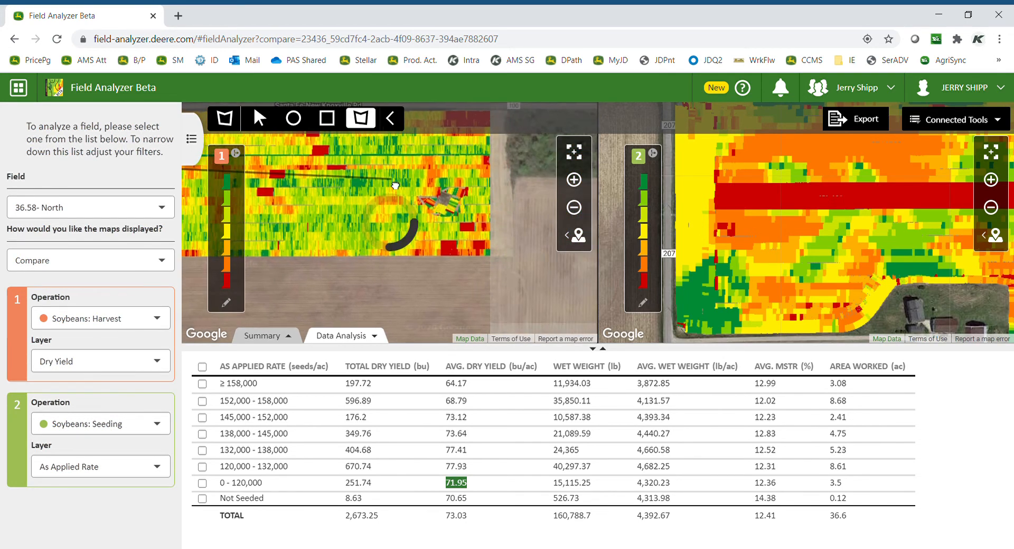
left_click(481, 158)
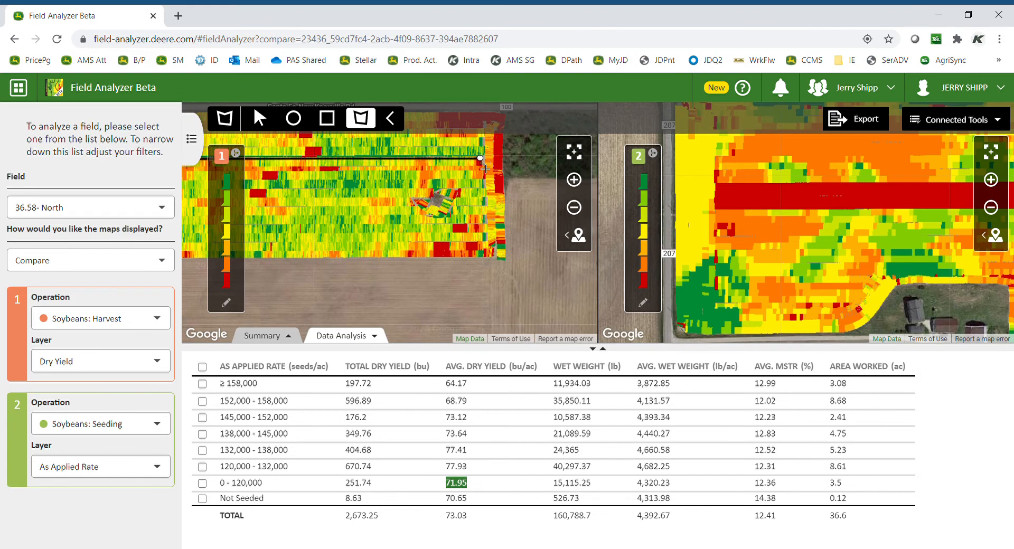
left_click(299, 166)
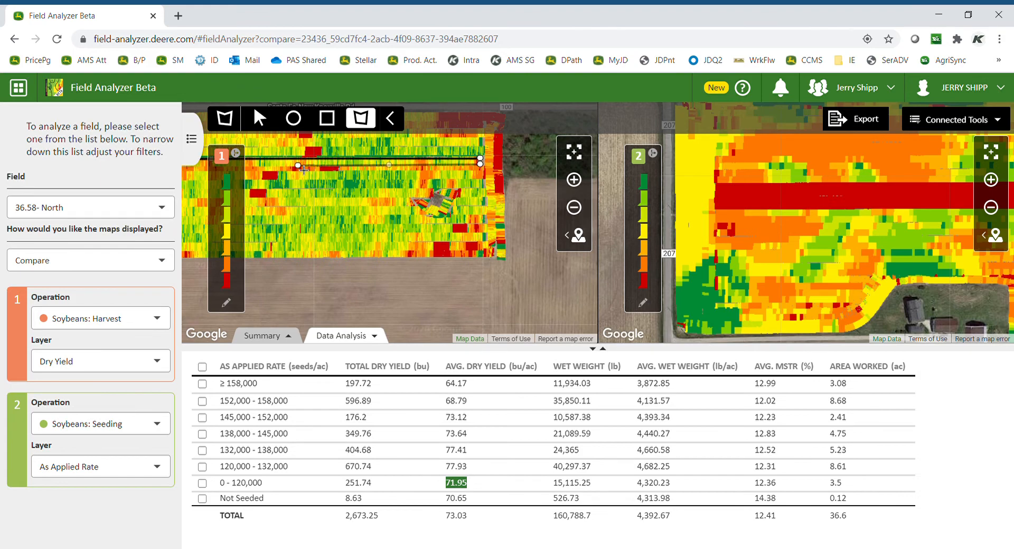
left_click_drag(340, 220, 699, 227)
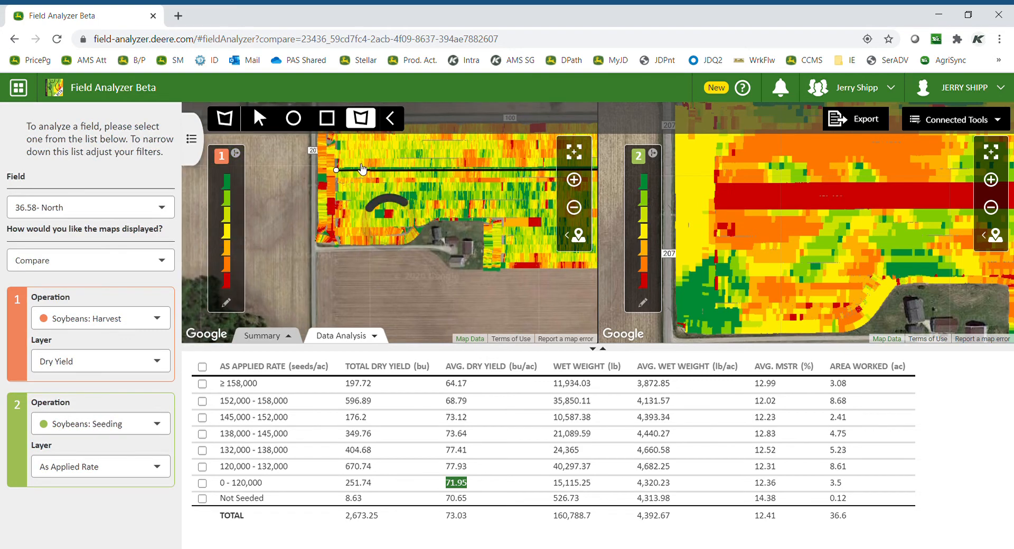
left_click(337, 175)
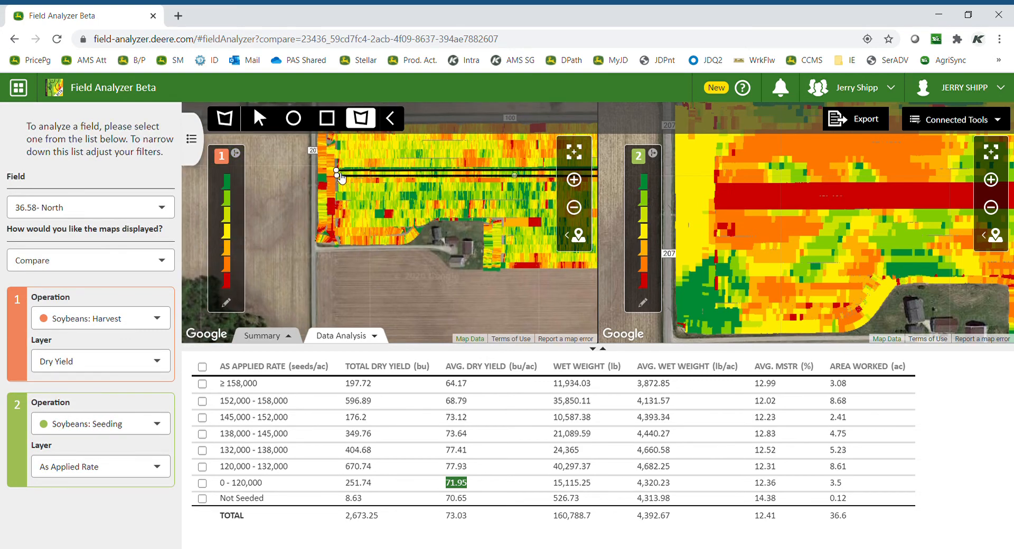
left_click(337, 172)
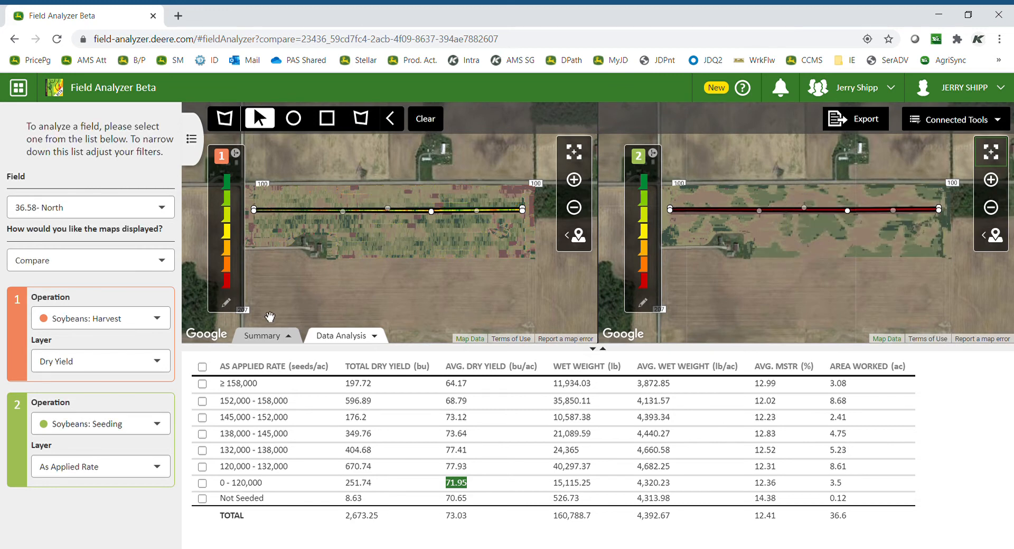
Open the summary and compare the selected area's average applied rate, area worked and average dry yield.
left_click(268, 341)
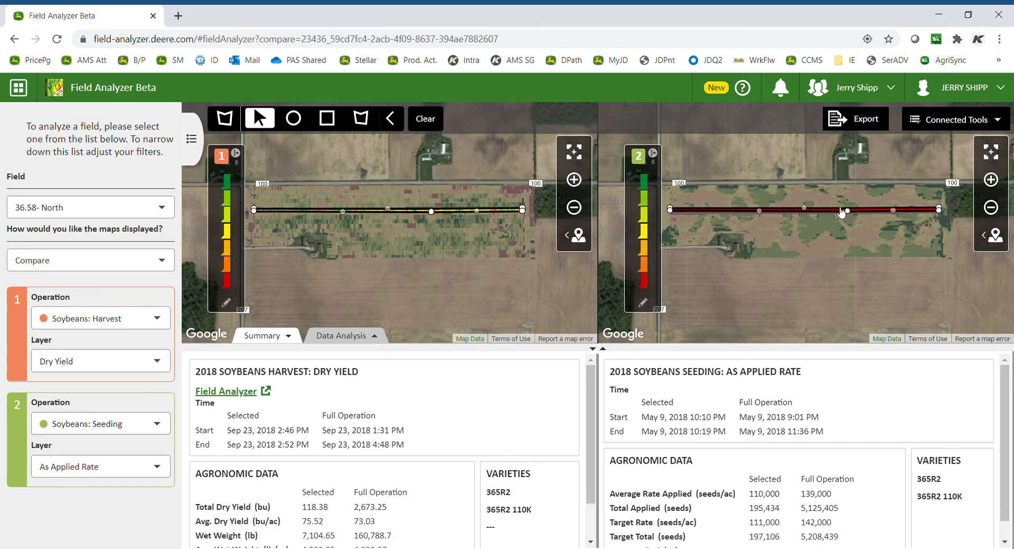
scroll(1003, 410, "down", 1)
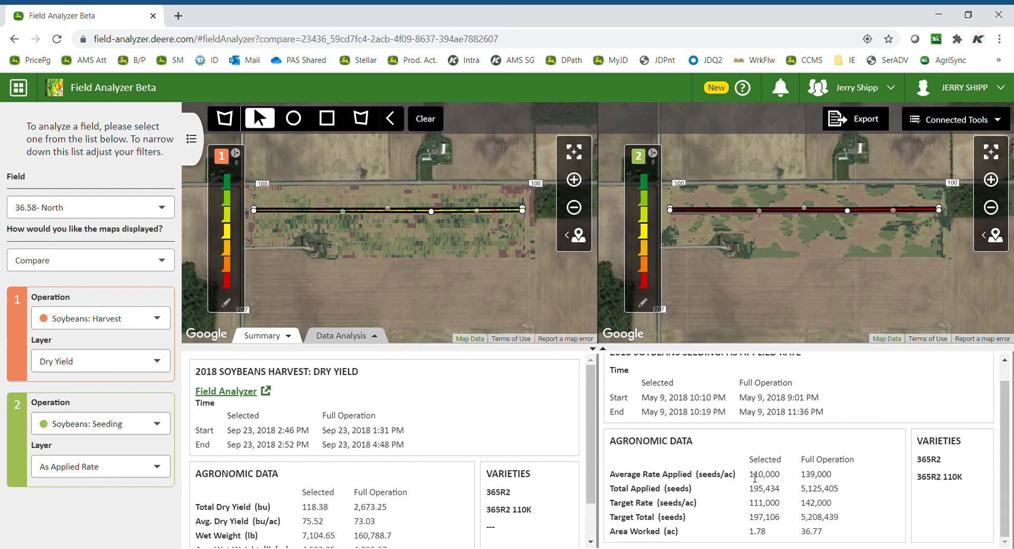
left_click_drag(747, 474, 784, 479)
left_click_drag(775, 538, 746, 534)
left_click(729, 530)
scroll(598, 404, "down", 2)
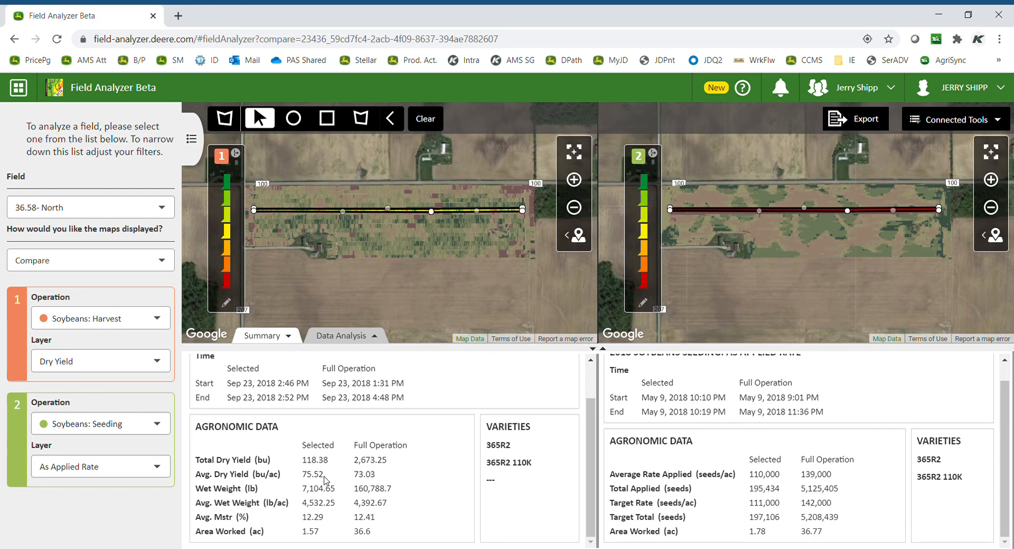
left_click_drag(324, 478, 302, 476)
Move the polygon on the harvest map to a pass just south of the low-rate strip.
left_click(578, 178)
left_click(578, 178)
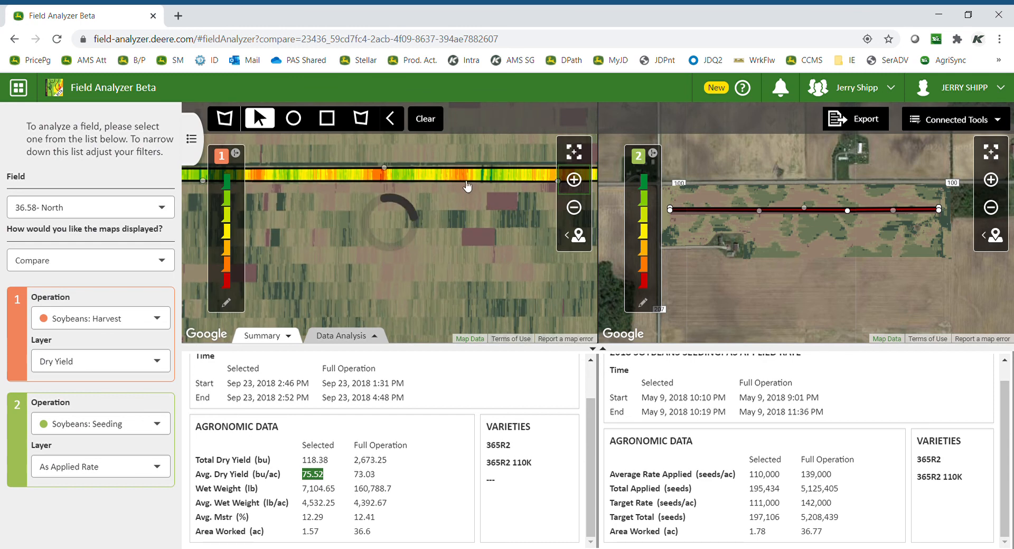
left_click(574, 179)
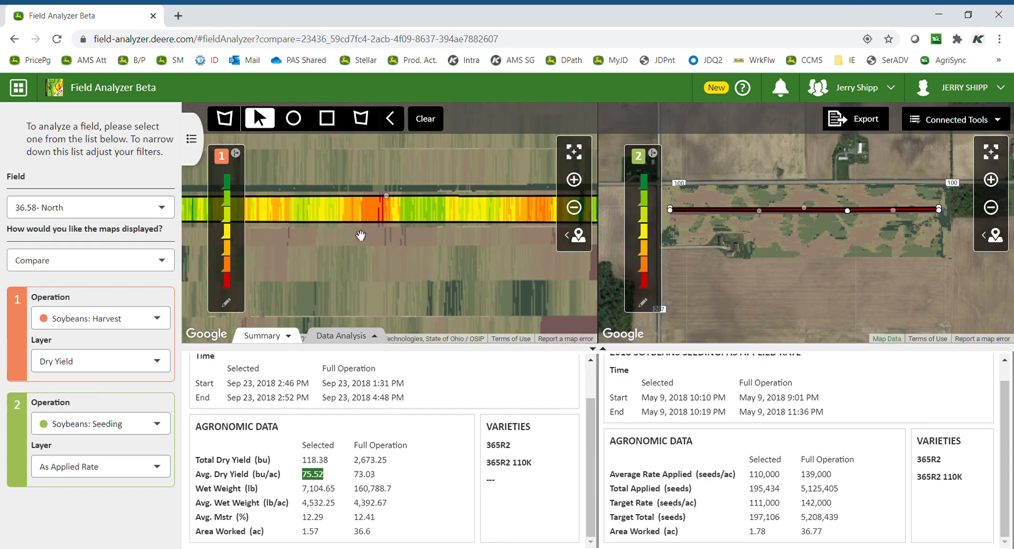
left_click_drag(341, 211, 338, 269)
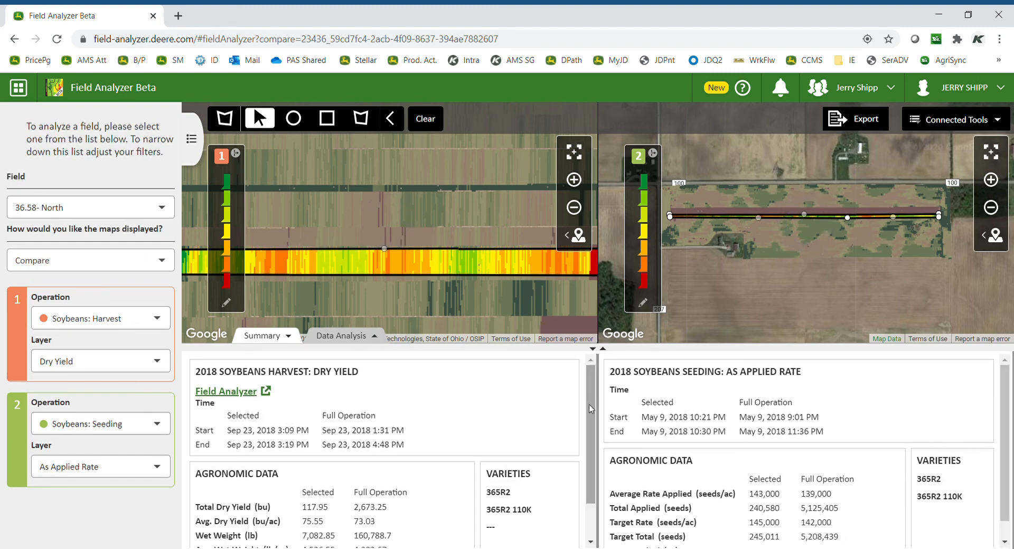
Read the average dry yield and average applied rate for the relocated polygon in the summary.
left_click_drag(591, 407, 597, 446)
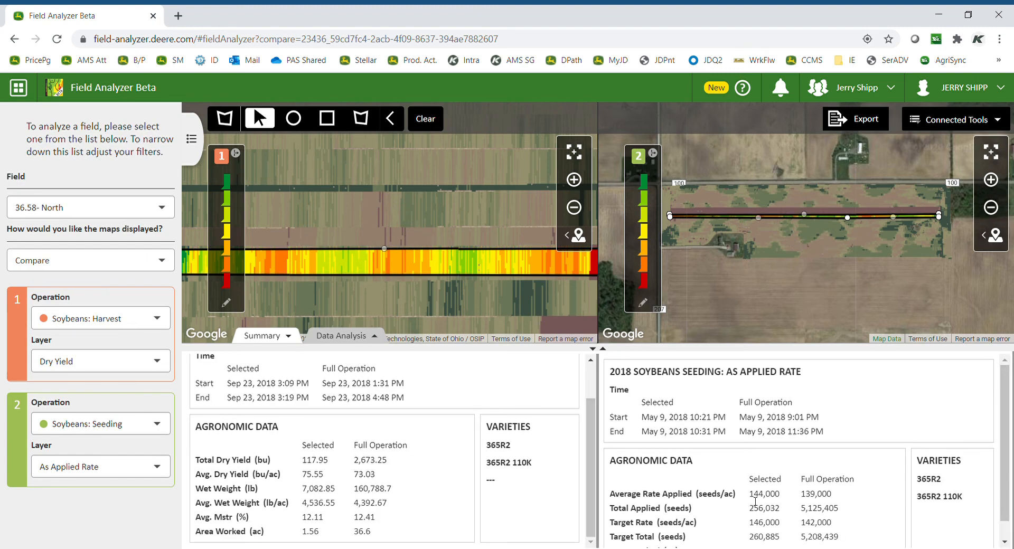
left_click_drag(748, 493, 781, 500)
left_click_drag(302, 474, 327, 477)
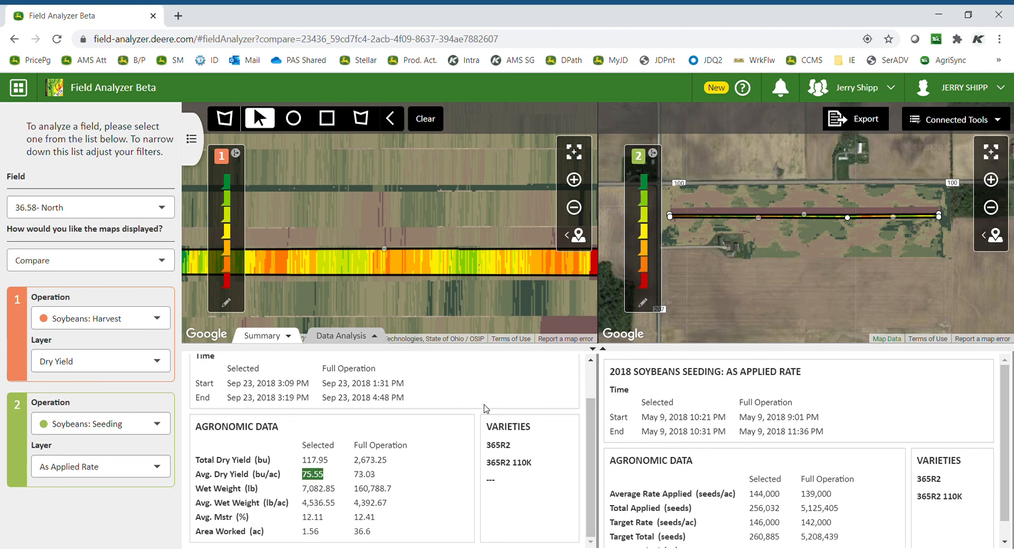